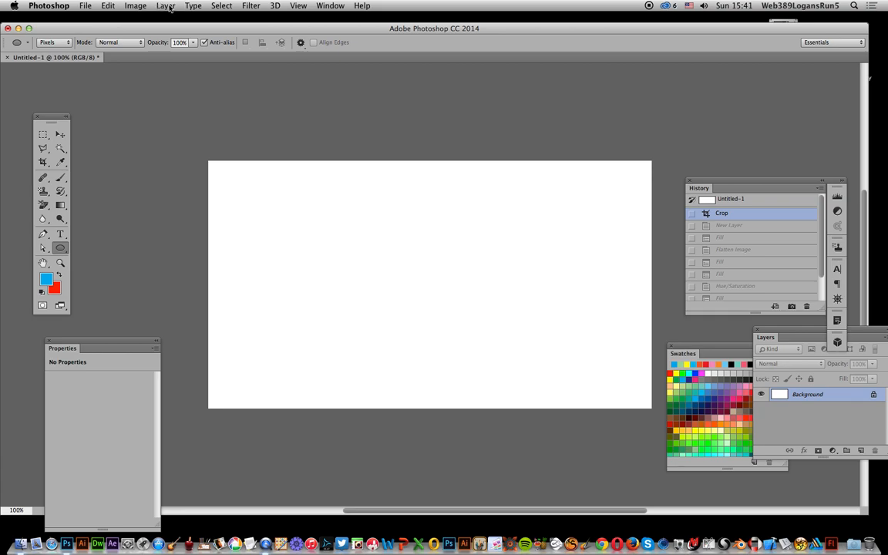
Add a new empty layer above the Background.
click(166, 5)
mouse_move(185, 18)
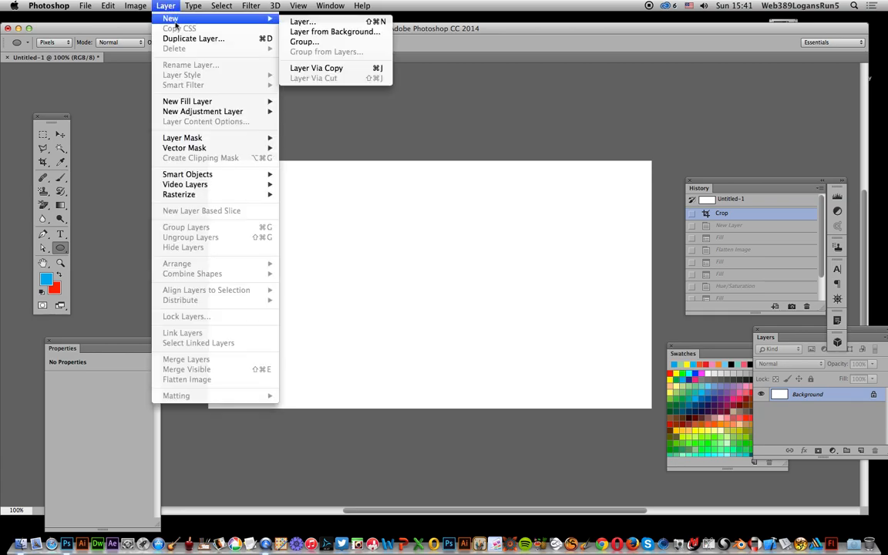
click(363, 22)
click(474, 278)
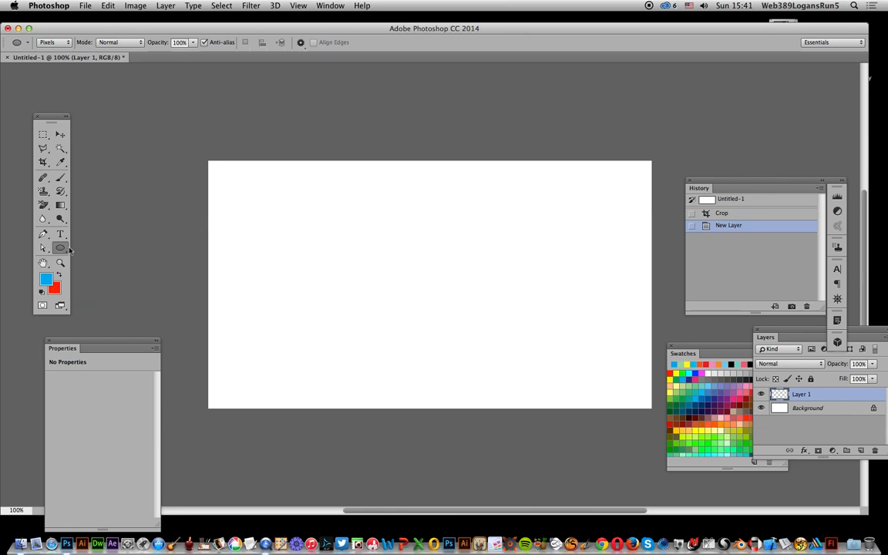
Draw an upright blue ellipse near the canvas centre with the Ellipse tool, and cover it with a slightly larger black ellipse.
click(61, 249)
click(101, 265)
drag(683, 353, 625, 351)
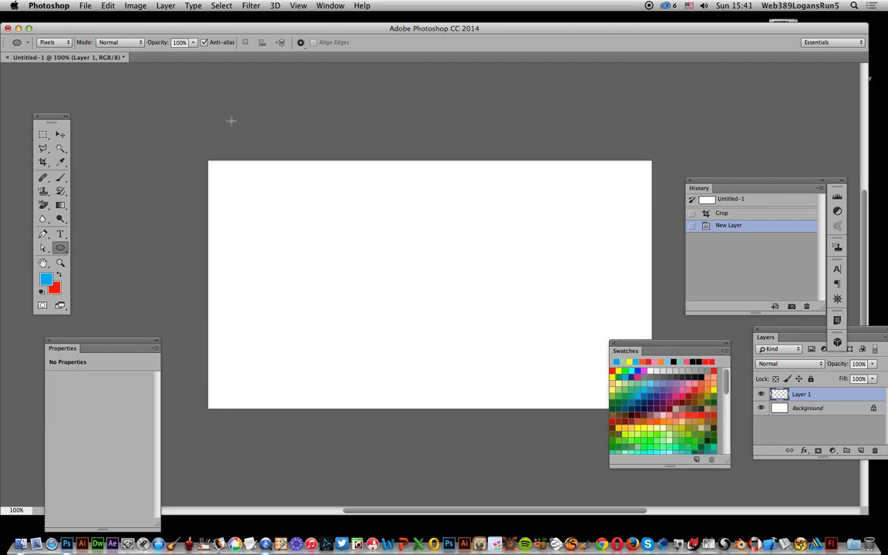
drag(357, 205, 488, 385)
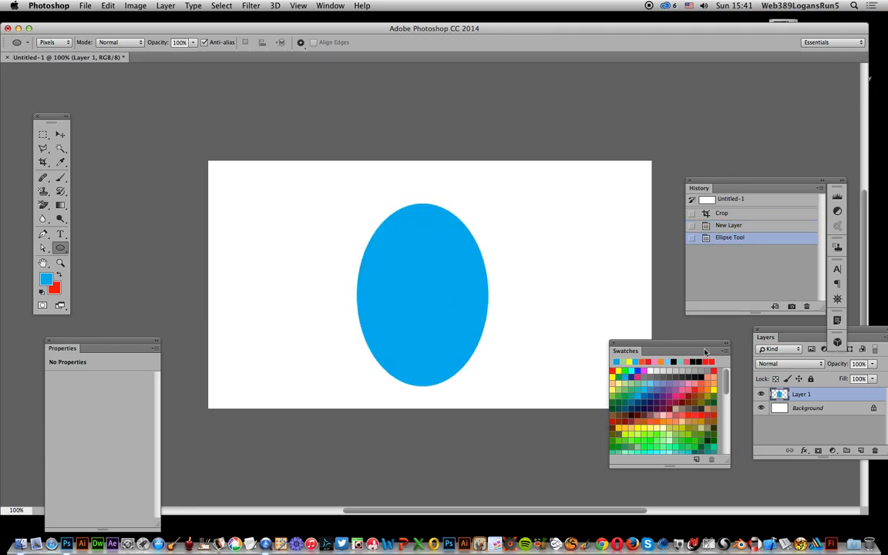
click(675, 362)
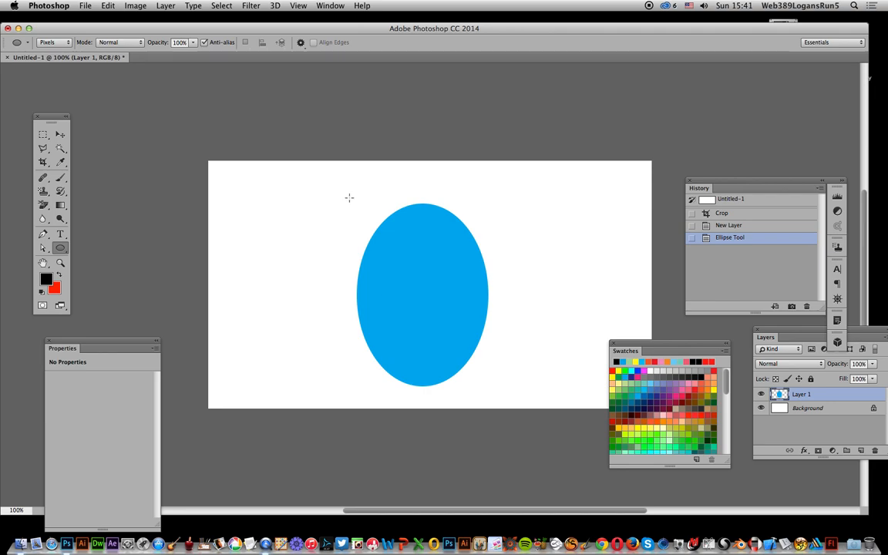
drag(351, 197, 494, 394)
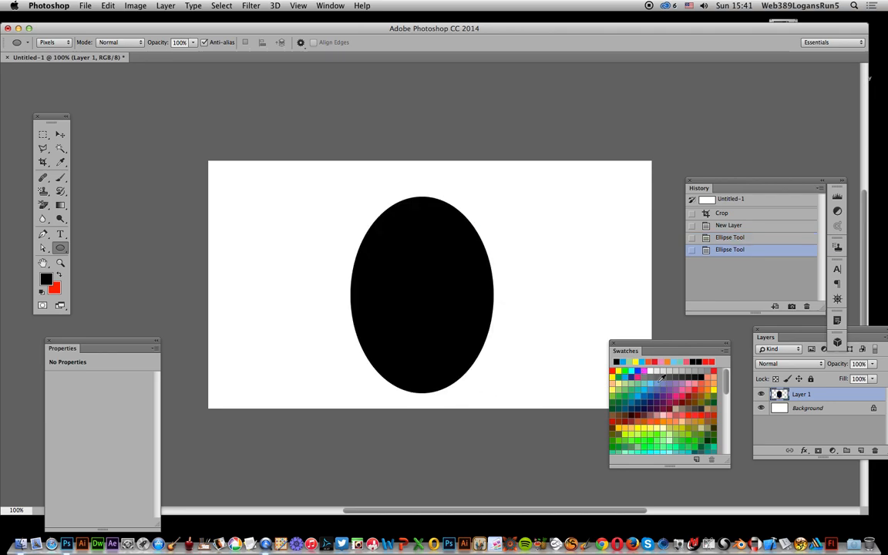
Draw progressively smaller orange, pink and blue ellipses nested inside the black ellipse, all close to its lower edge.
click(704, 388)
drag(363, 213, 476, 386)
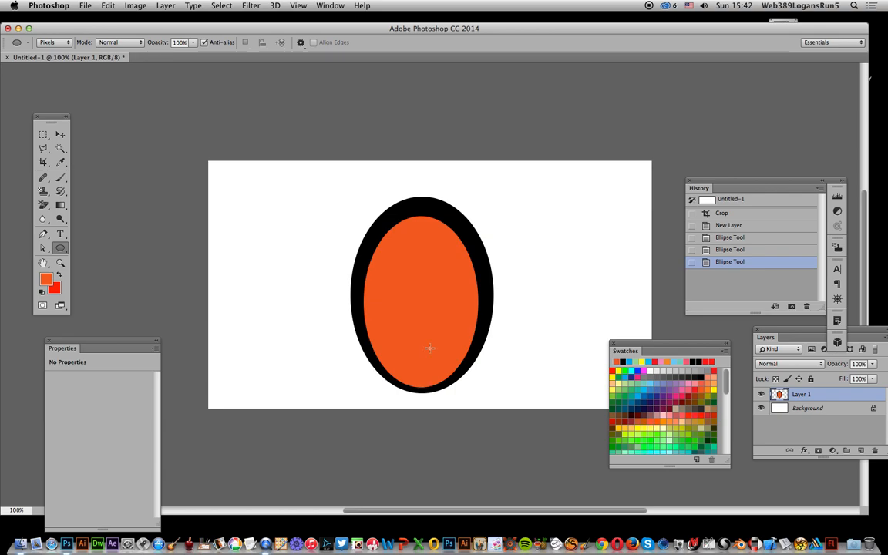
click(688, 385)
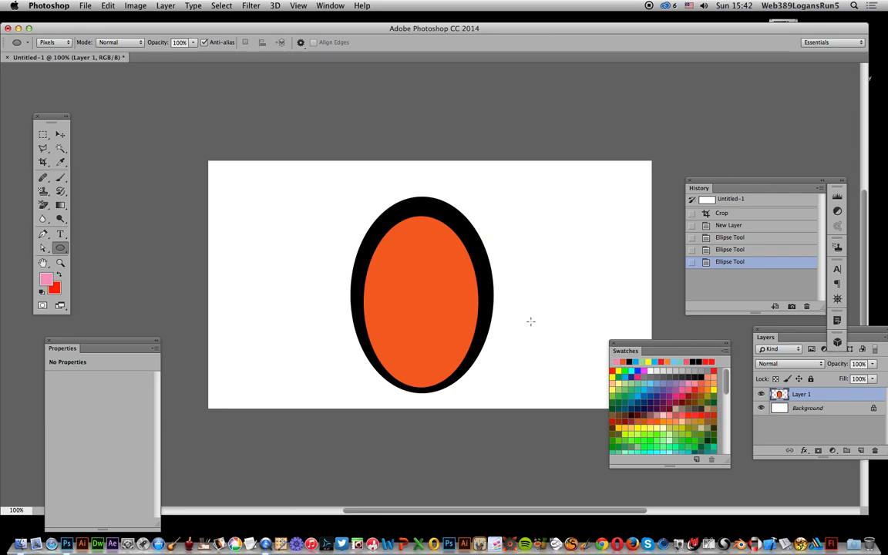
drag(364, 223, 488, 383)
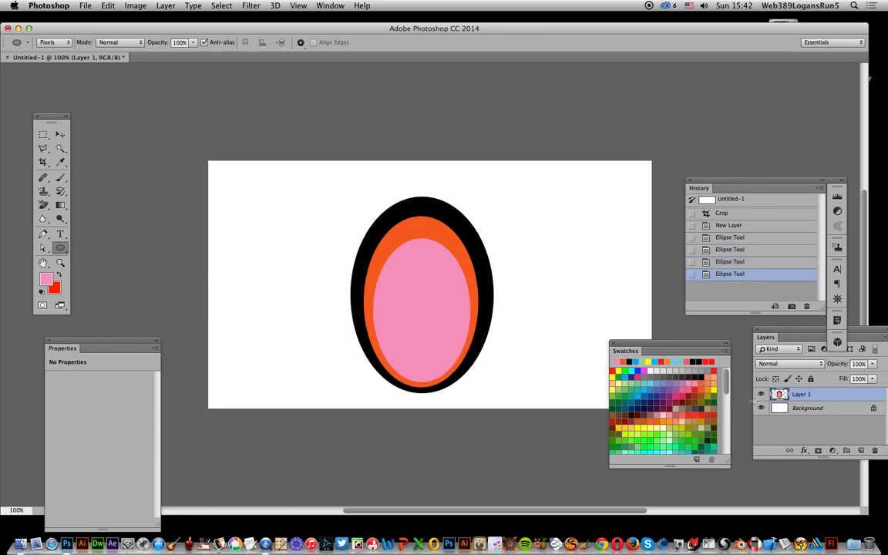
click(640, 389)
drag(383, 260, 461, 379)
Nest smaller brown, red and blue ellipses inside the existing blue ellipse, keeping them close to its lower edge.
click(627, 362)
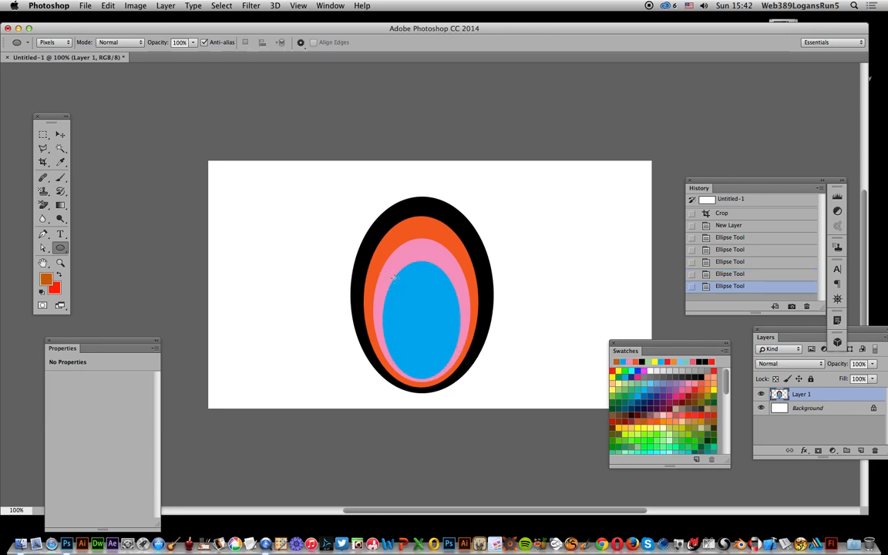
drag(388, 275, 452, 374)
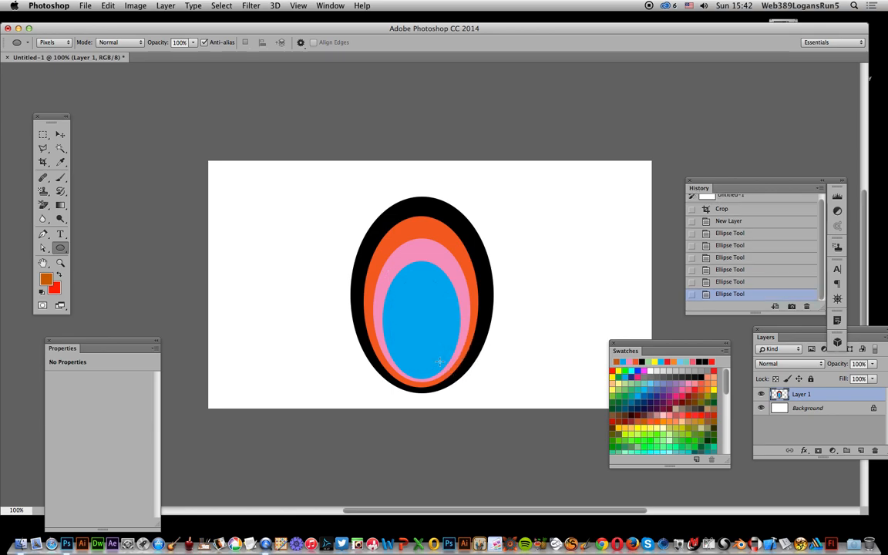
click(713, 363)
drag(375, 257, 446, 370)
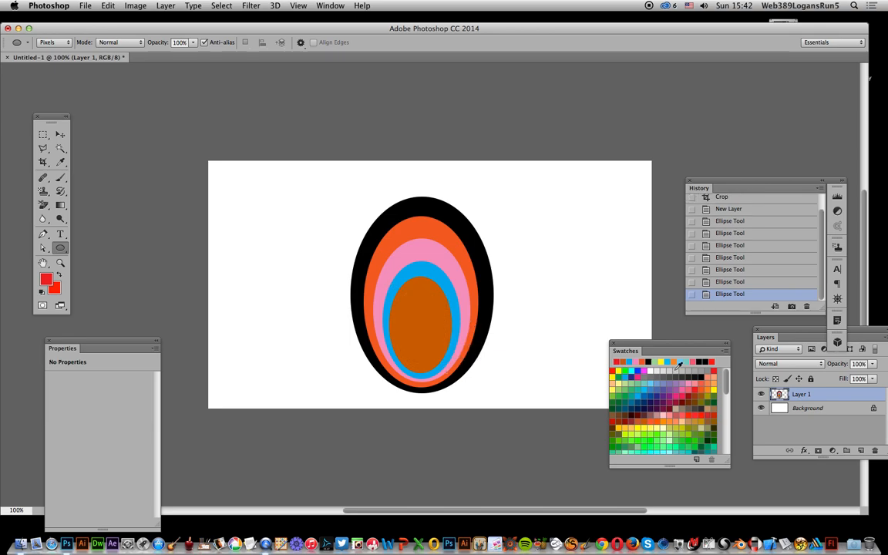
click(637, 392)
drag(401, 299, 444, 366)
Add a narrow violet ellipse and a thin yellow ellipse at the core of the nested shape.
click(678, 383)
drag(394, 288, 432, 363)
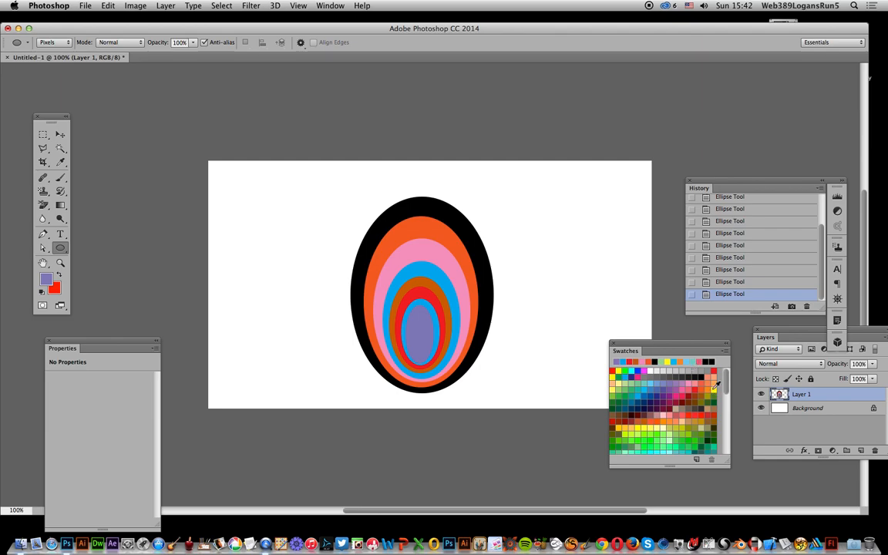
click(716, 386)
drag(412, 312, 429, 361)
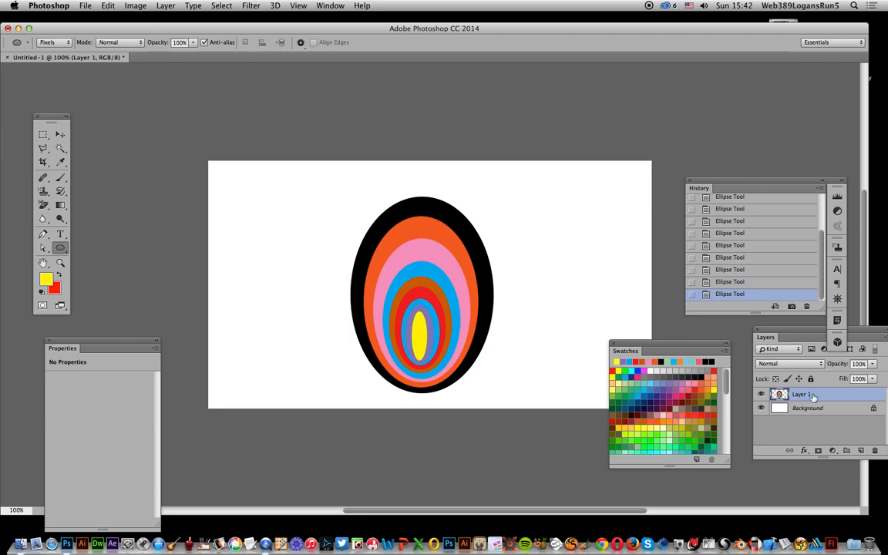
Move the nested ellipse artwork slightly and scale it down to about 76% with Free Transform.
click(60, 133)
mouse_move(409, 246)
mouse_down()
mouse_move(353, 235)
mouse_move(408, 232)
mouse_up()
drag(493, 184, 459, 229)
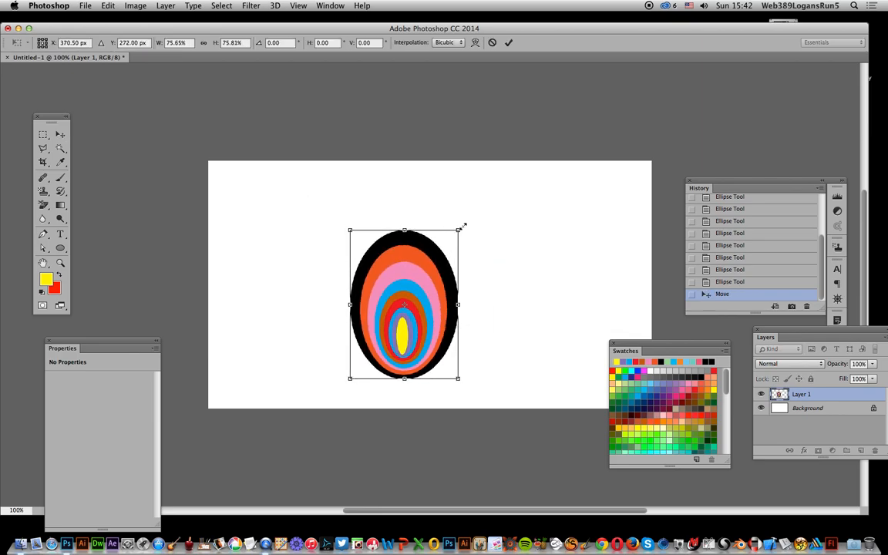
key(Return)
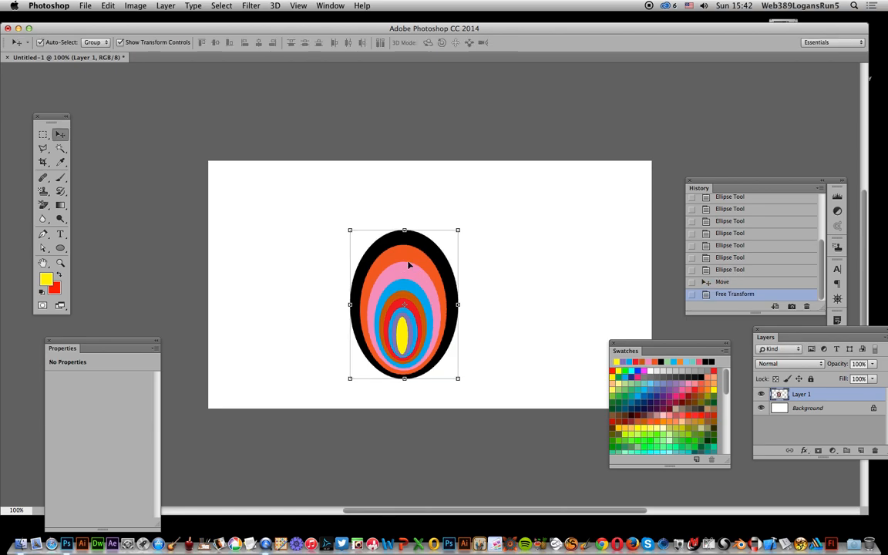
Duplicate the ellipse artwork up and to its left, and rotate the copy clockwise so it overlaps the original.
drag(408, 274, 364, 250)
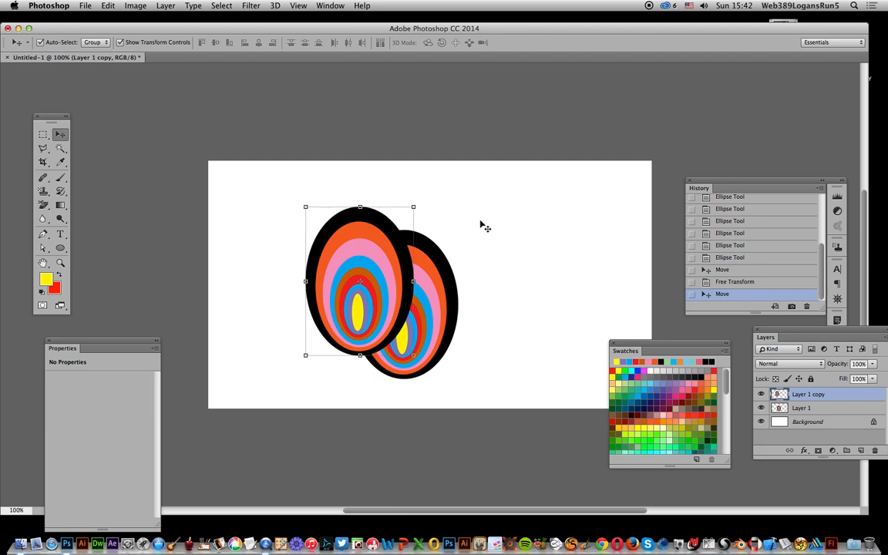
drag(417, 201, 383, 272)
key(Return)
Place a second copy of the upright ellipse artwork at its lower right, scaled to 48.34% and rotated 126.19°.
click(442, 299)
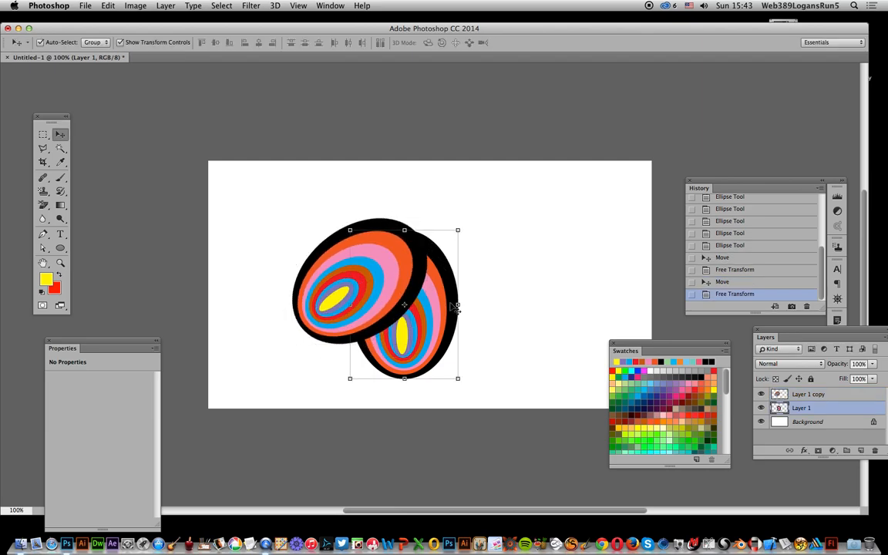
drag(442, 299, 524, 267)
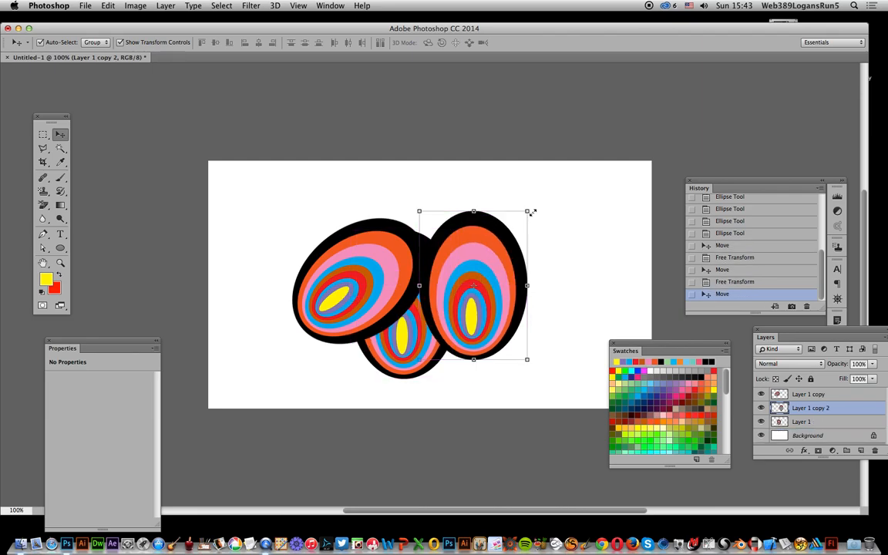
drag(534, 206, 468, 319)
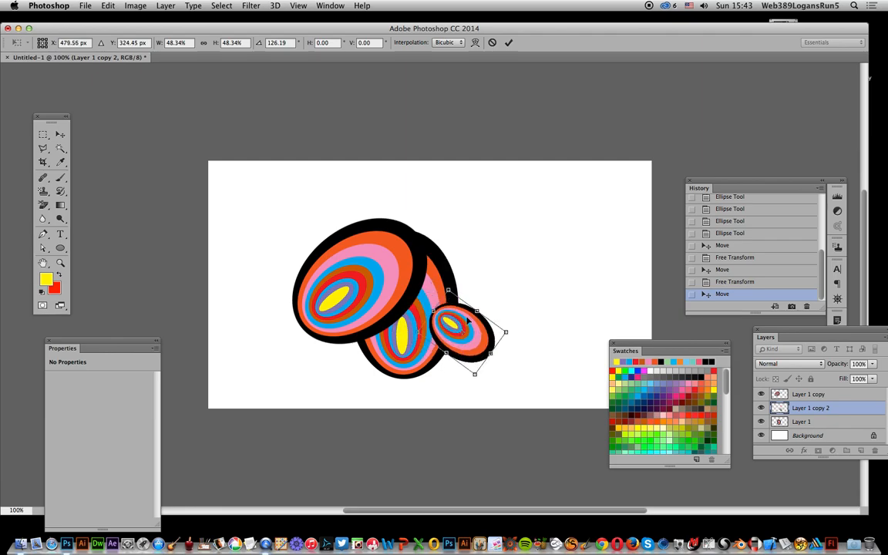
key(Return)
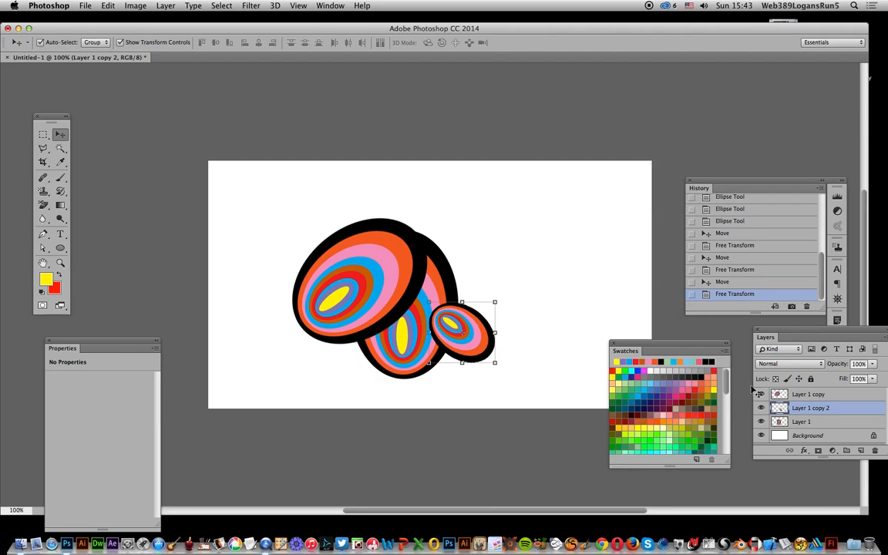
Delete the Background layer and select a rectangular area closely surrounding the three ellipse shapes.
click(845, 436)
click(874, 451)
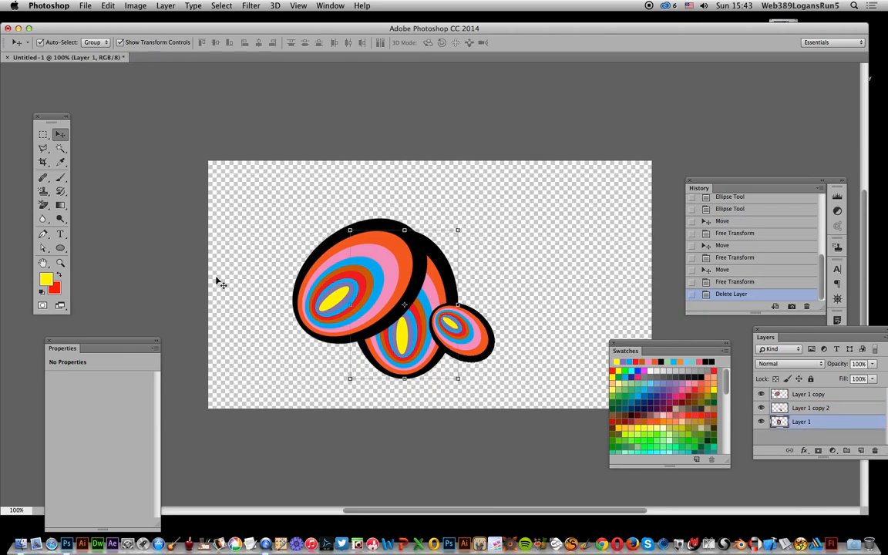
click(43, 134)
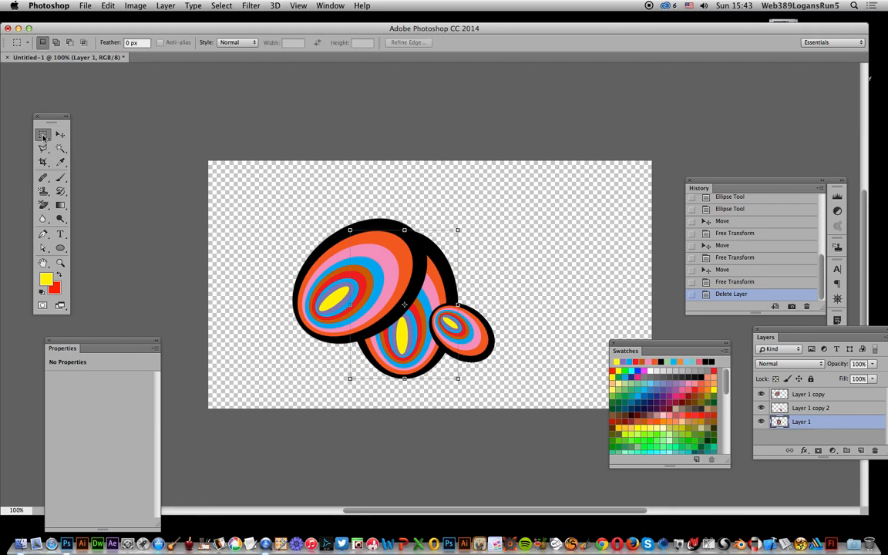
drag(285, 214, 505, 384)
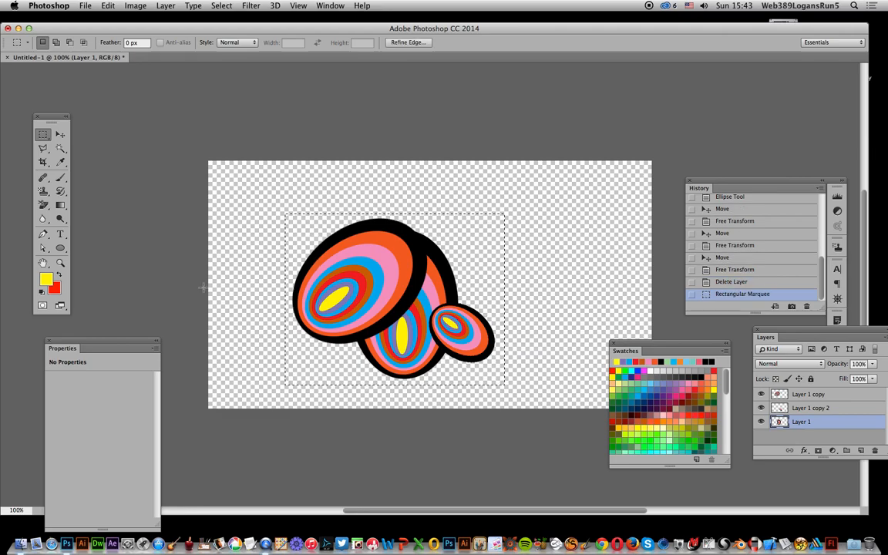
Define the selected artwork as a pattern under the suggested name and clear the selection.
click(117, 6)
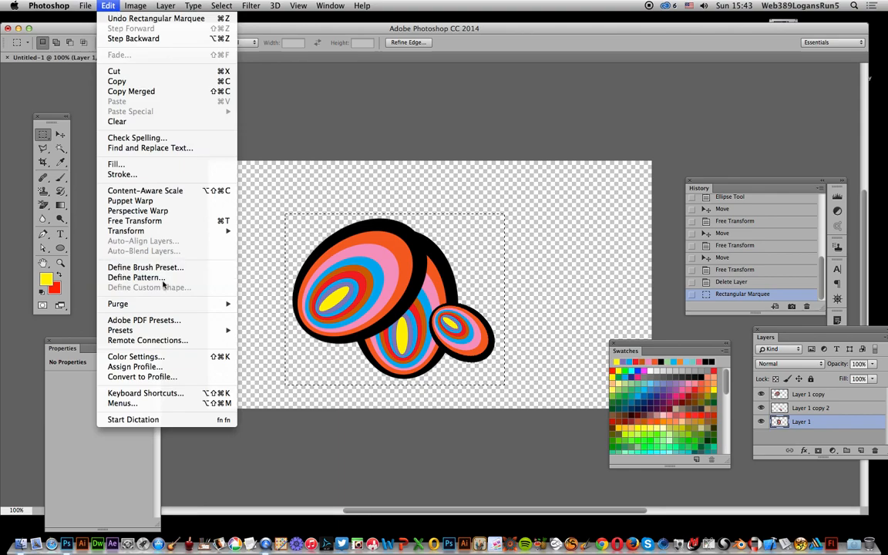
click(165, 277)
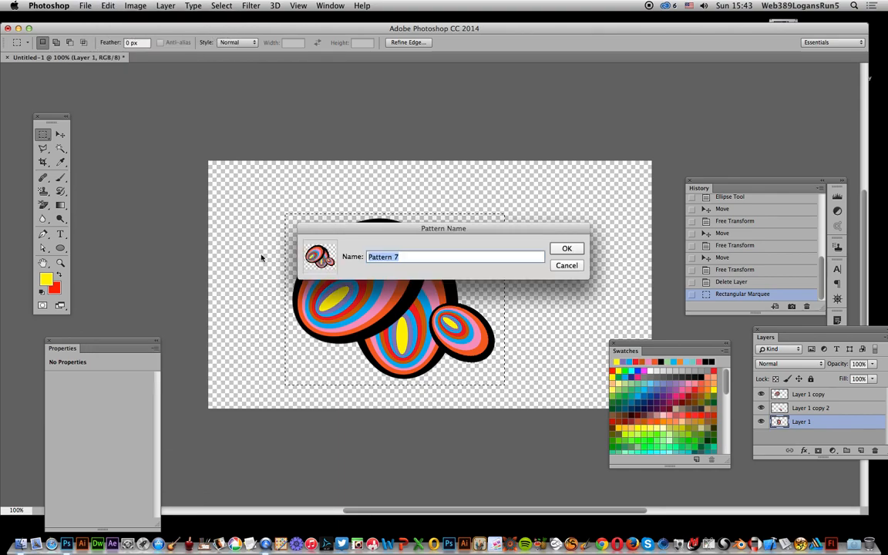
click(566, 248)
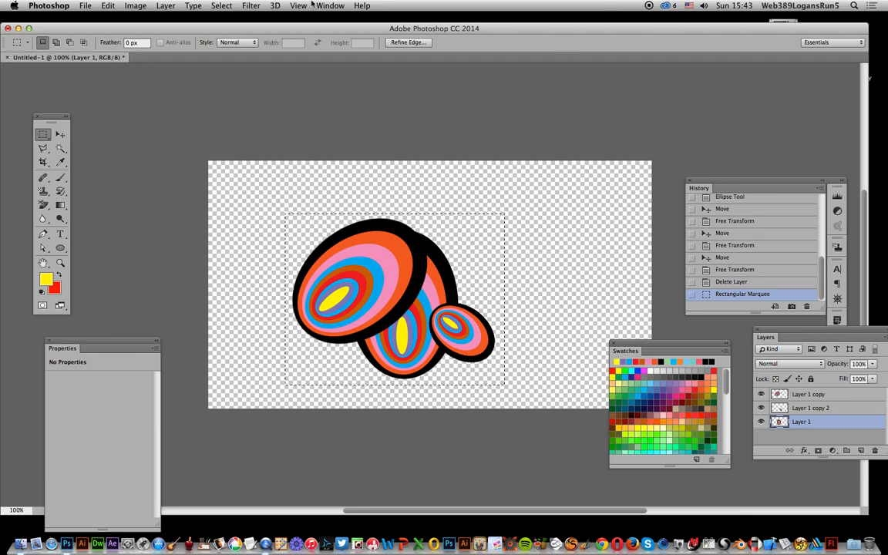
click(221, 5)
click(239, 32)
Revert the document to its New Layer history state and flatten the image into a blank white background.
scroll(698, 240, up, 10)
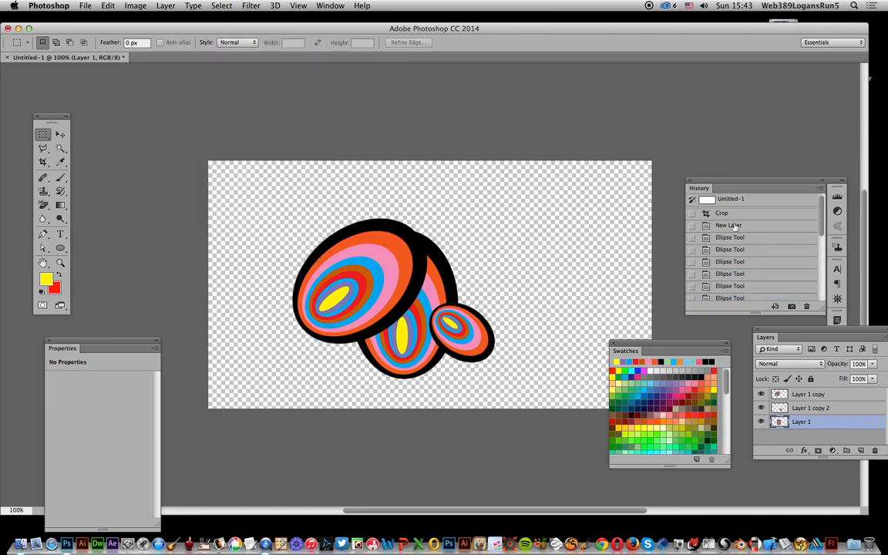
click(733, 225)
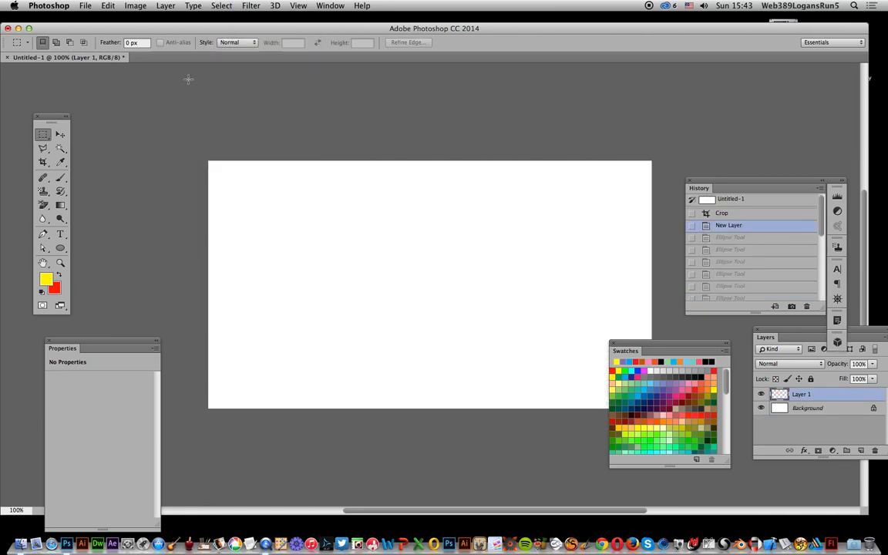
click(165, 5)
click(217, 379)
Set up a pattern fill for the background using the new three-ellipse pattern with the Random Fill script at 100% opacity.
click(108, 5)
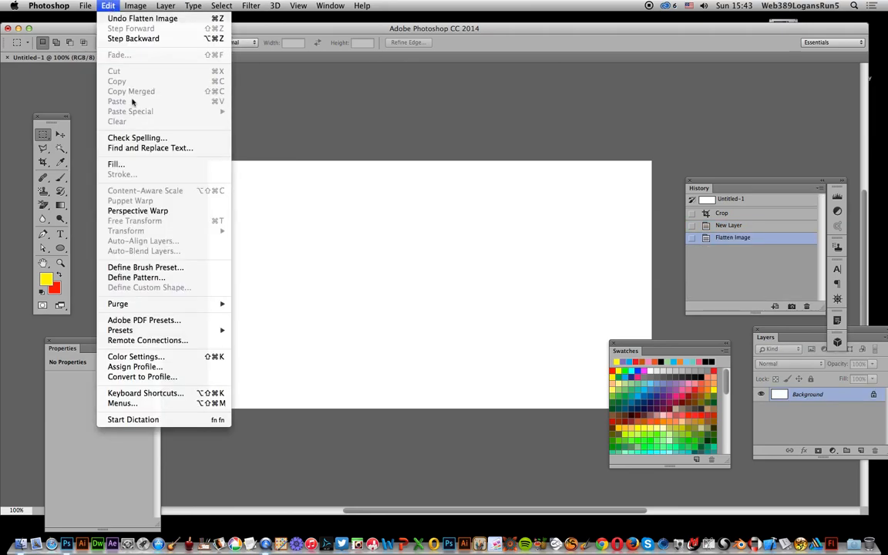
click(122, 156)
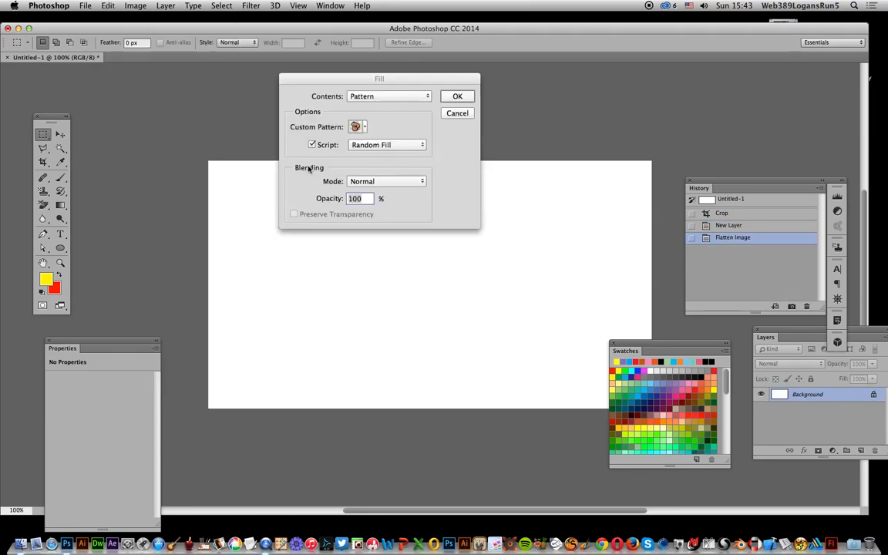
click(366, 128)
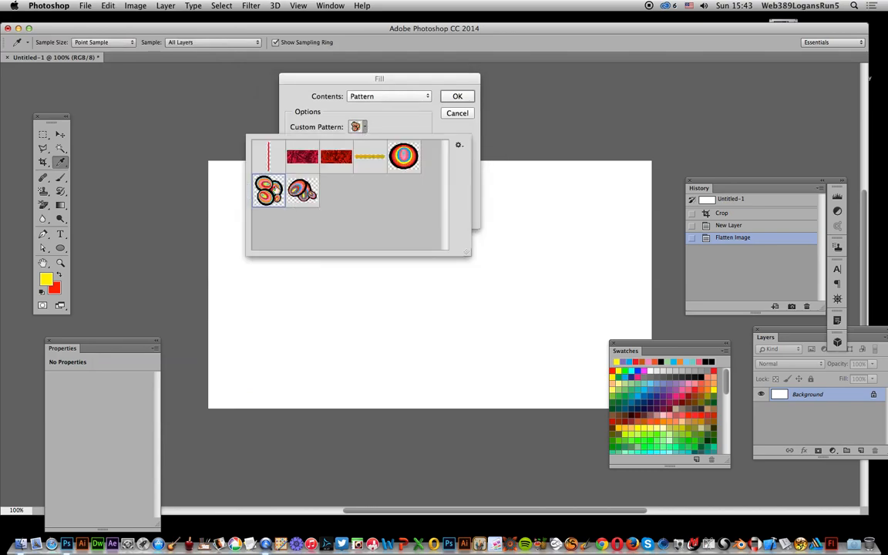
click(307, 195)
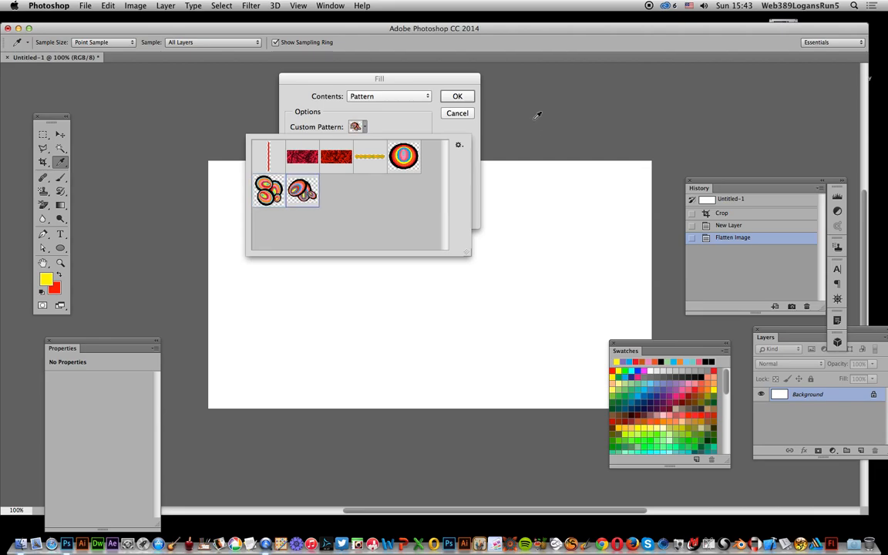
click(457, 98)
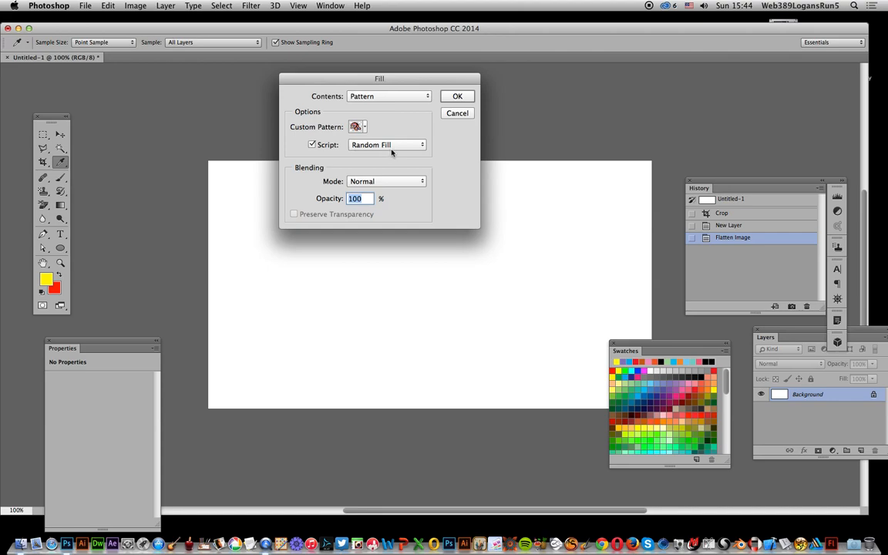
click(455, 97)
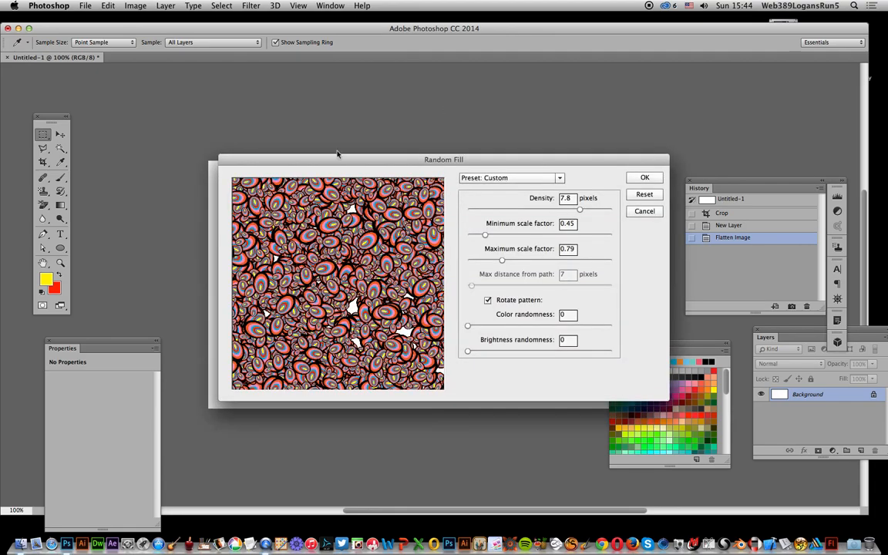
Set the Random Fill density to 8.5 pixels and apply the fill to the background.
drag(333, 157, 451, 129)
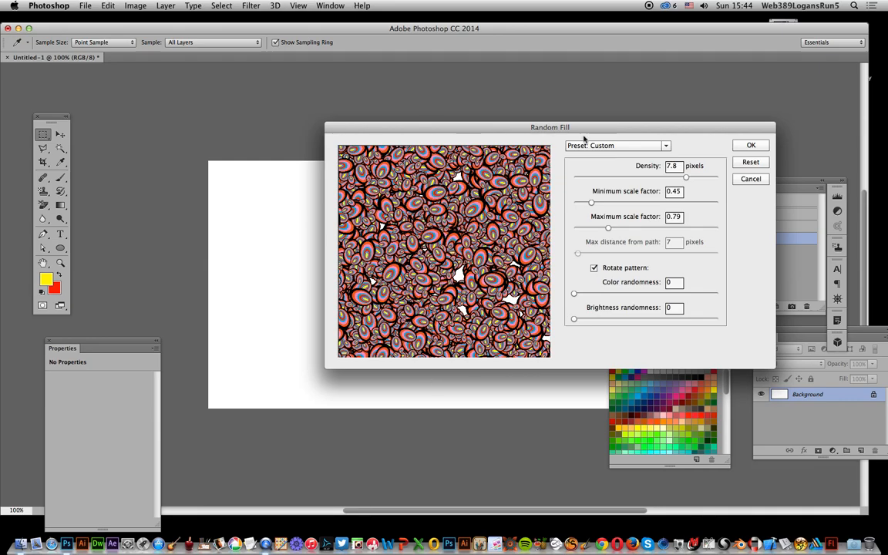
drag(689, 179, 696, 177)
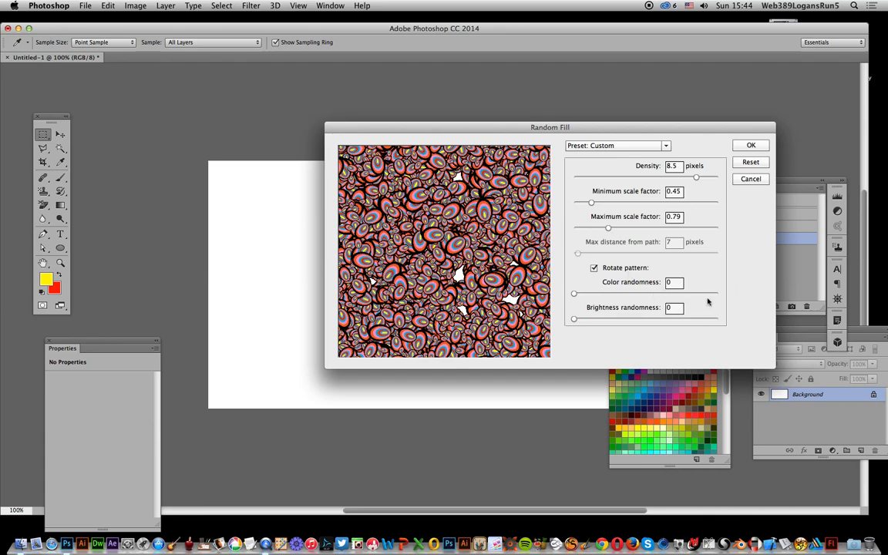
click(760, 149)
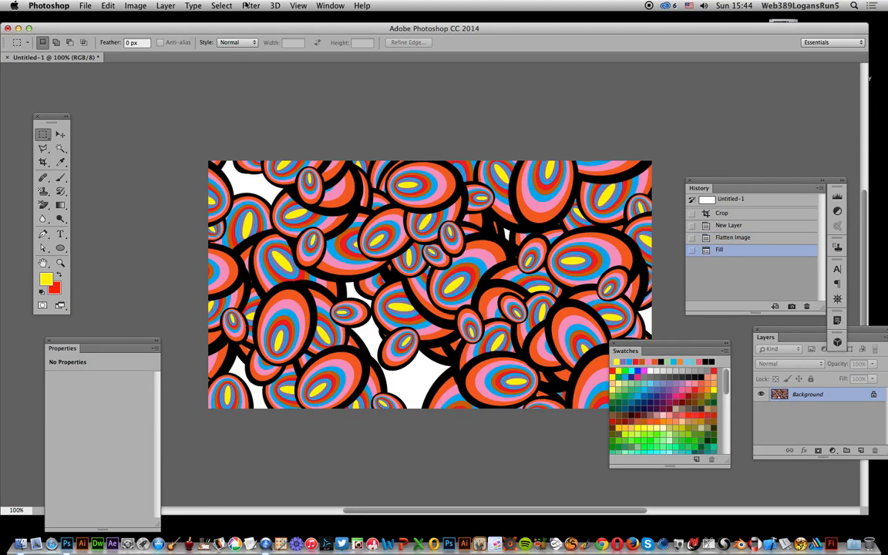
Shift the hue of the filled background by +36 with a Hue/Saturation adjustment.
click(136, 6)
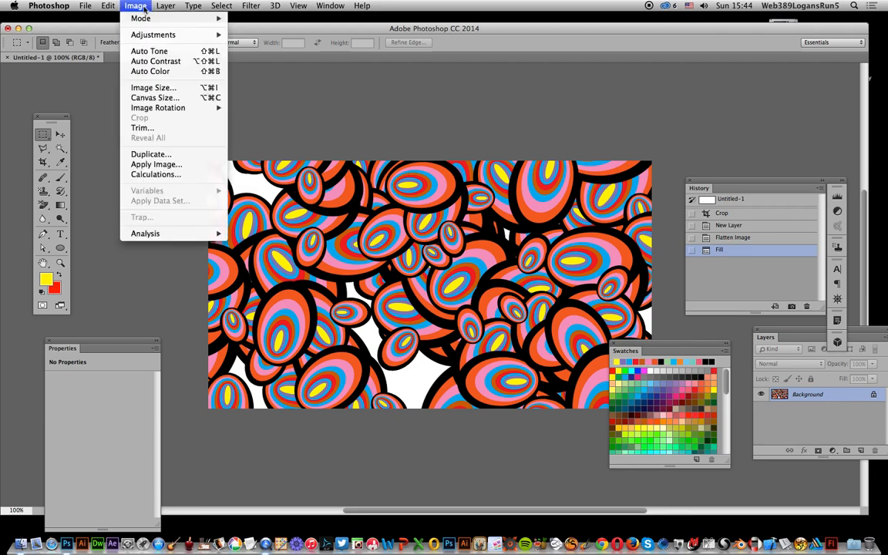
mouse_move(147, 35)
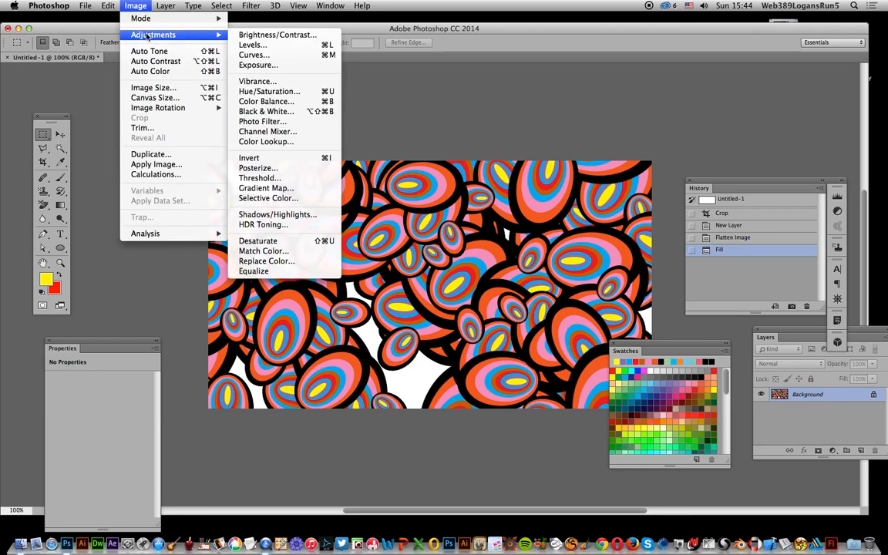
click(262, 91)
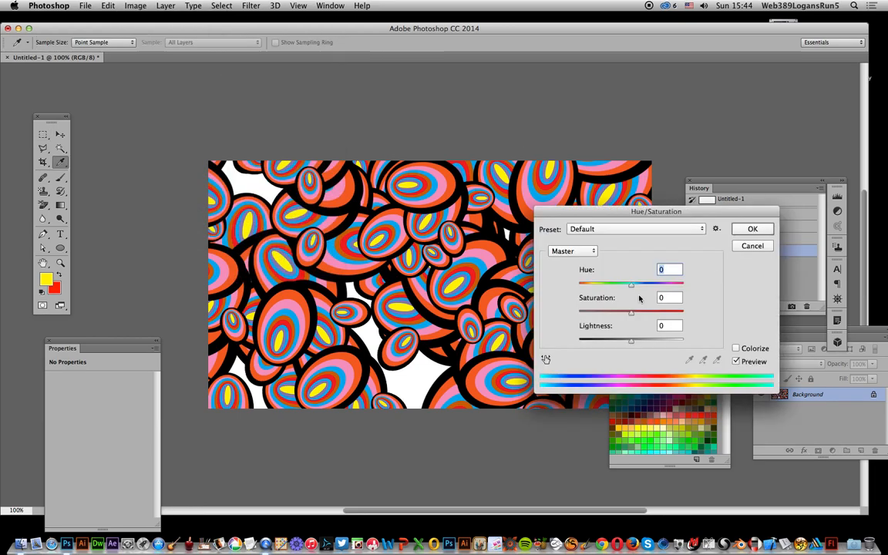
drag(637, 286, 650, 286)
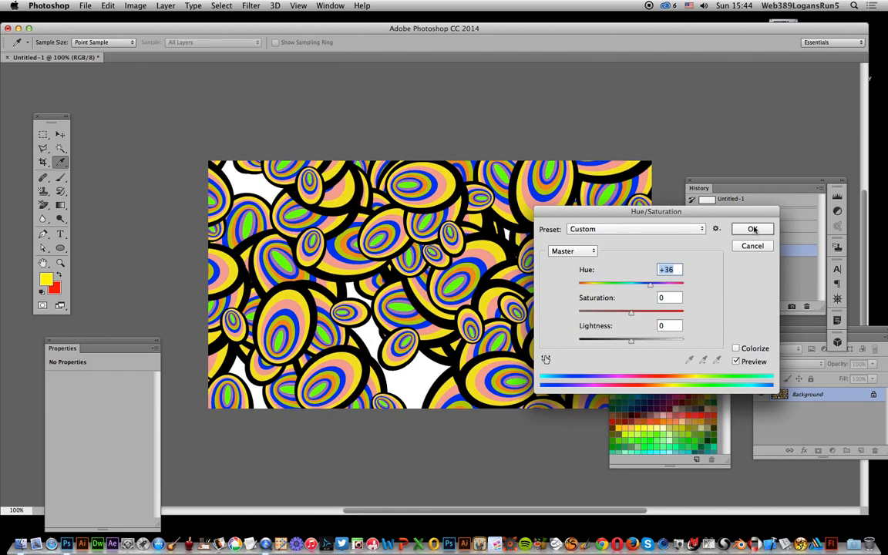
click(752, 229)
Fill the background again with the same ellipse pattern and Random Fill script, using a lower density.
click(108, 6)
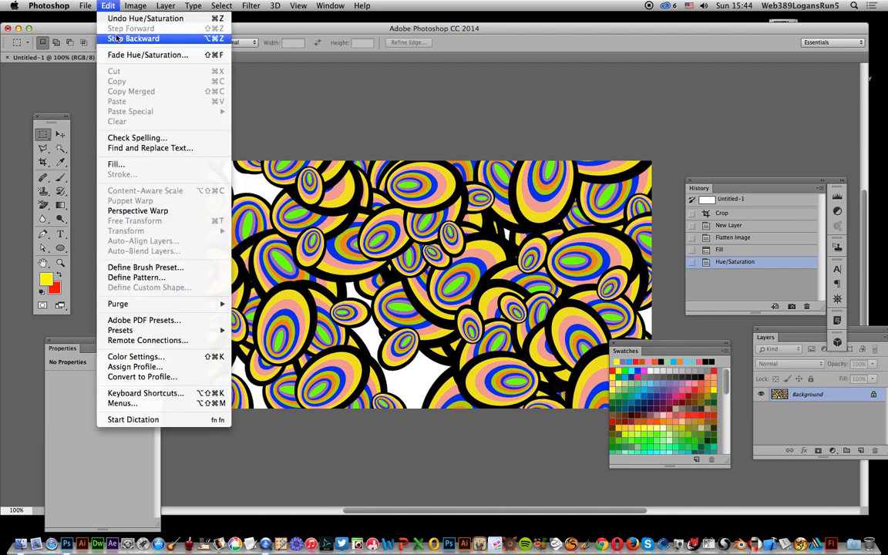
click(115, 164)
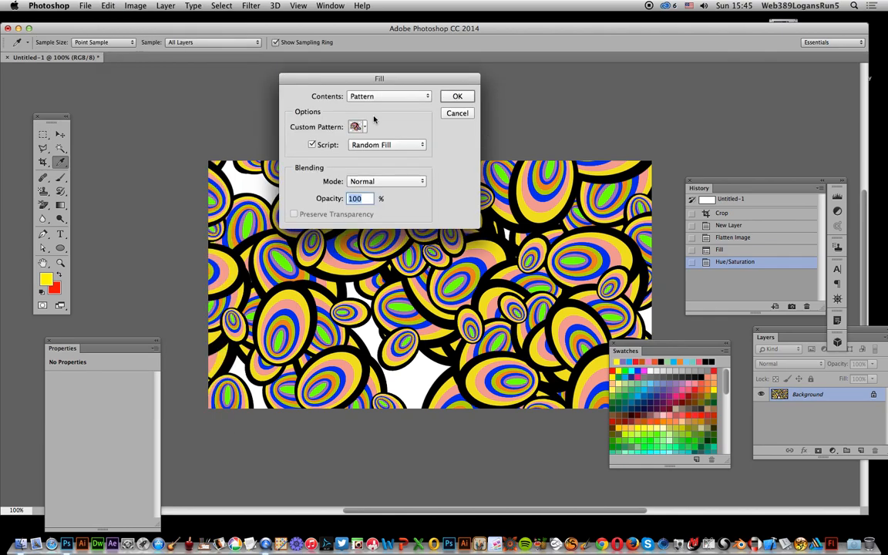
click(459, 98)
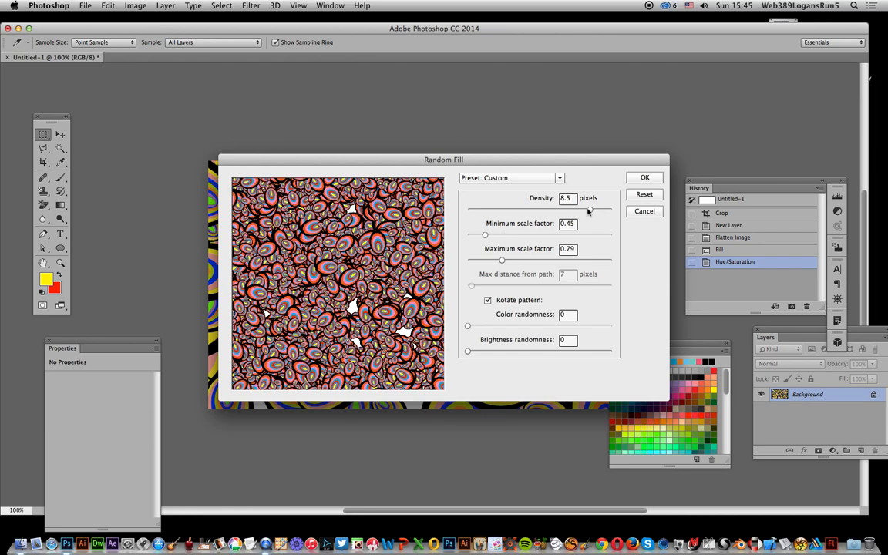
drag(591, 210, 572, 212)
key(Return)
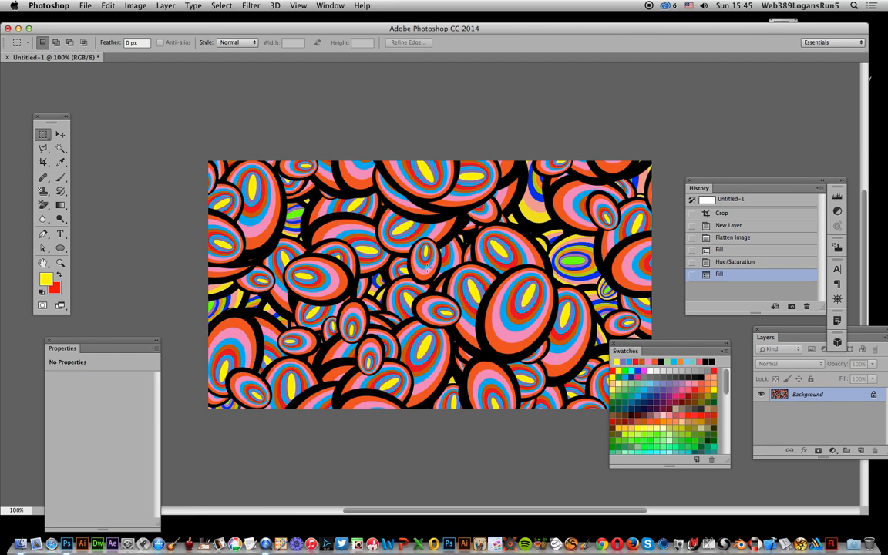
Shift the hue of the layered ellipse artwork to -65 with another Hue/Saturation adjustment.
click(128, 6)
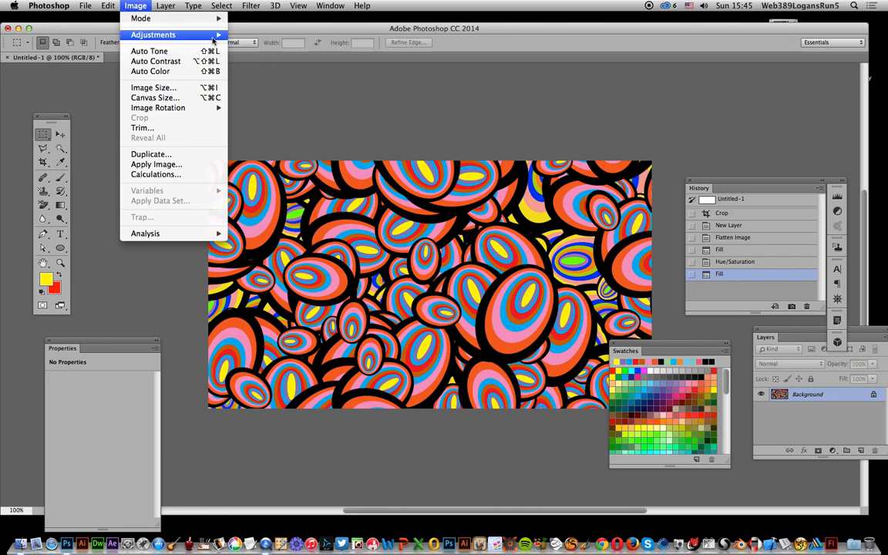
mouse_move(210, 35)
click(270, 91)
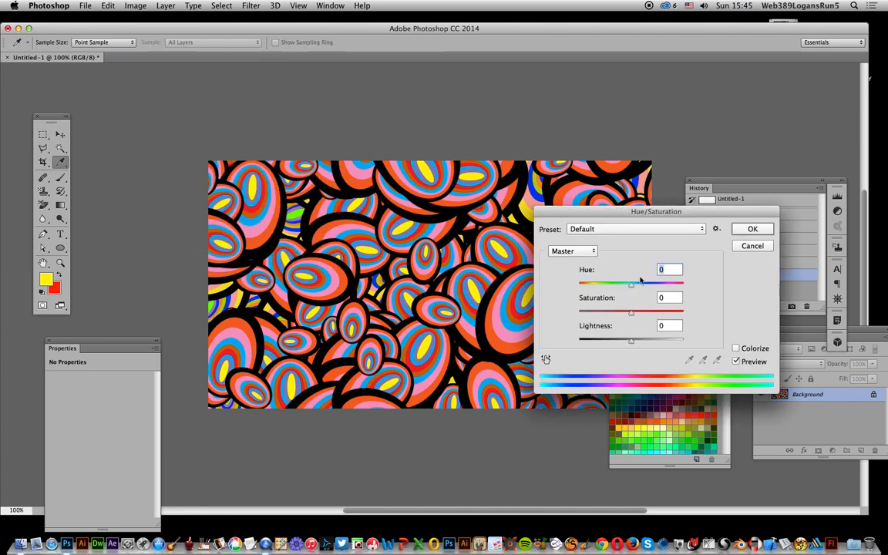
drag(646, 287, 649, 287)
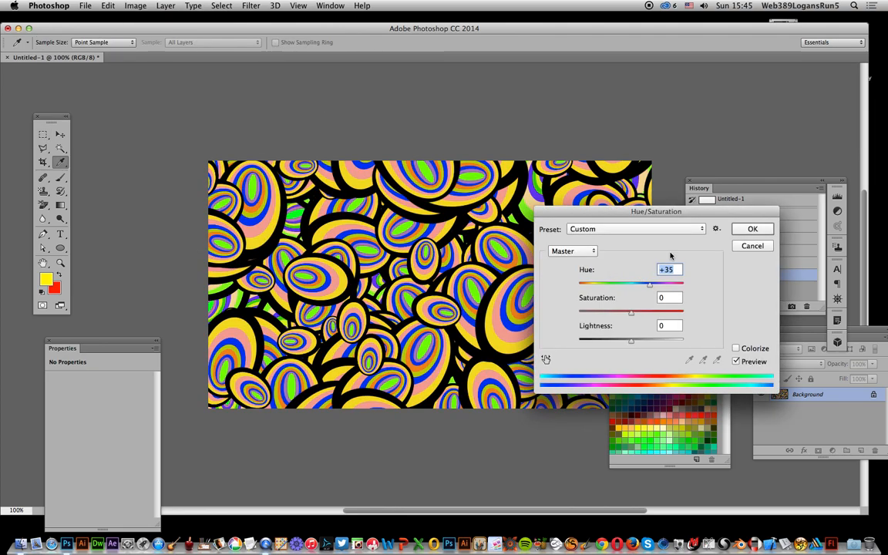
mouse_move(617, 287)
mouse_down()
mouse_move(595, 286)
mouse_move(603, 287)
mouse_up()
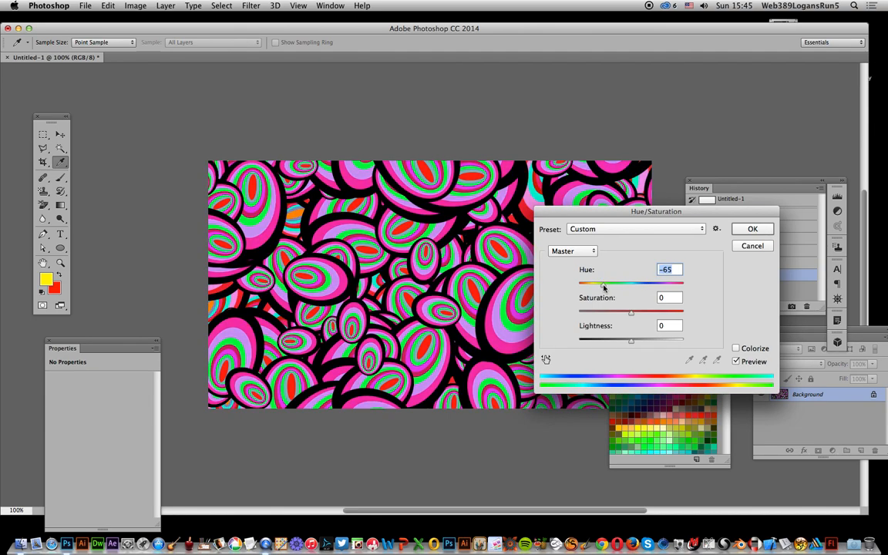
click(743, 232)
key(m)
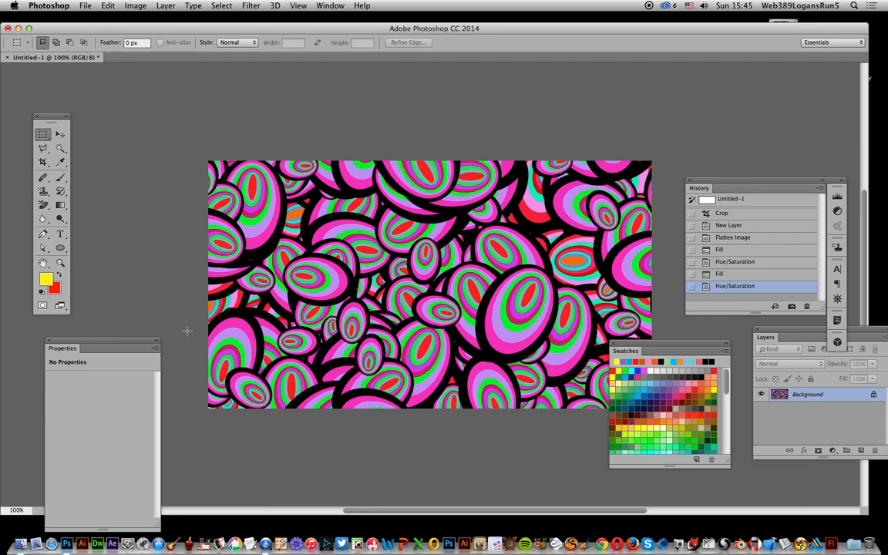
Distort the artwork with the Wave filter, using 5 sine generators, wavelength 10 to 120, amplitude 5 to 35 and 100% scale.
click(222, 6)
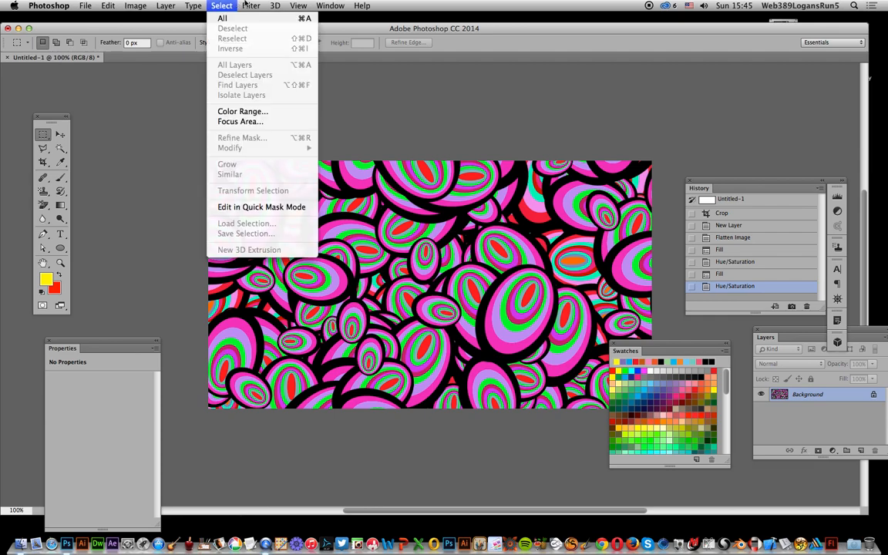
mouse_move(269, 4)
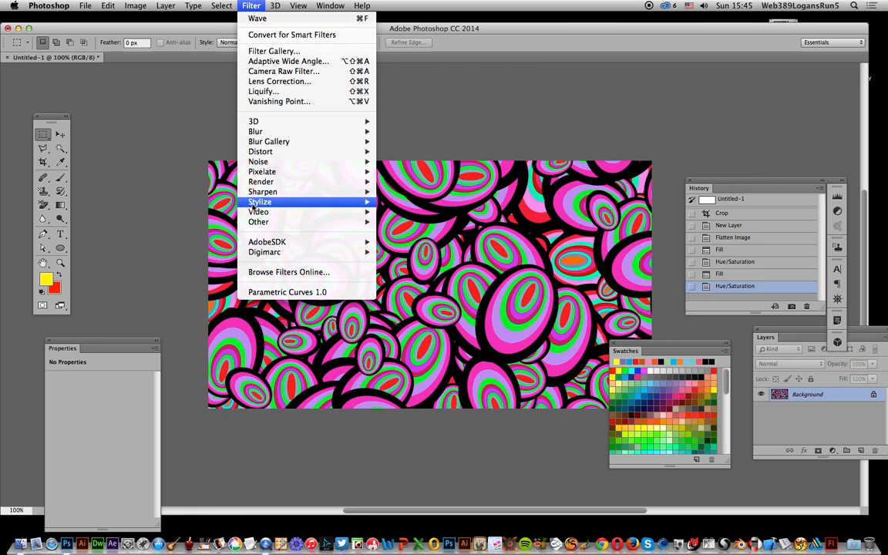
mouse_move(267, 151)
click(404, 222)
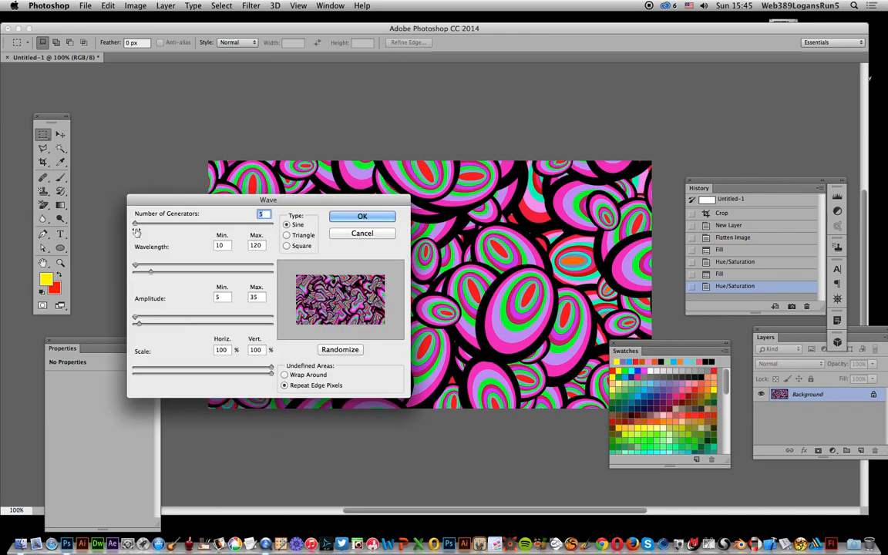
click(367, 219)
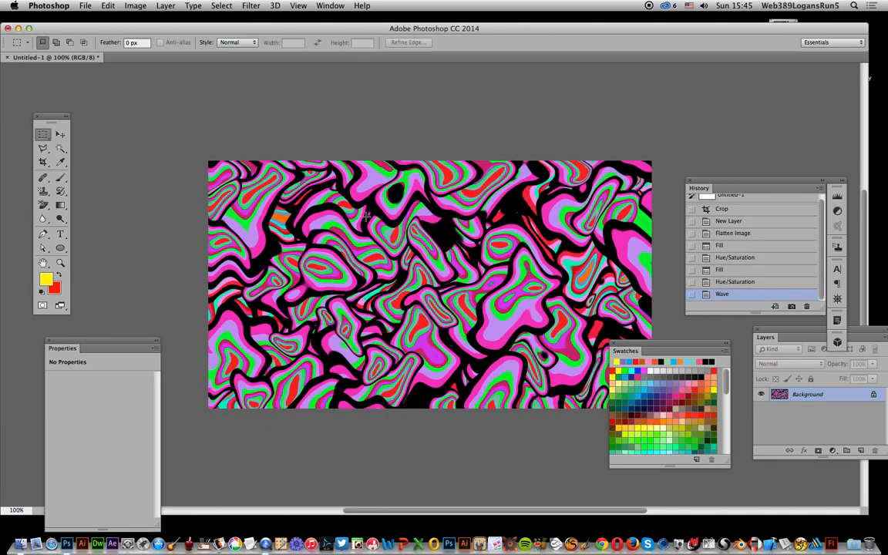